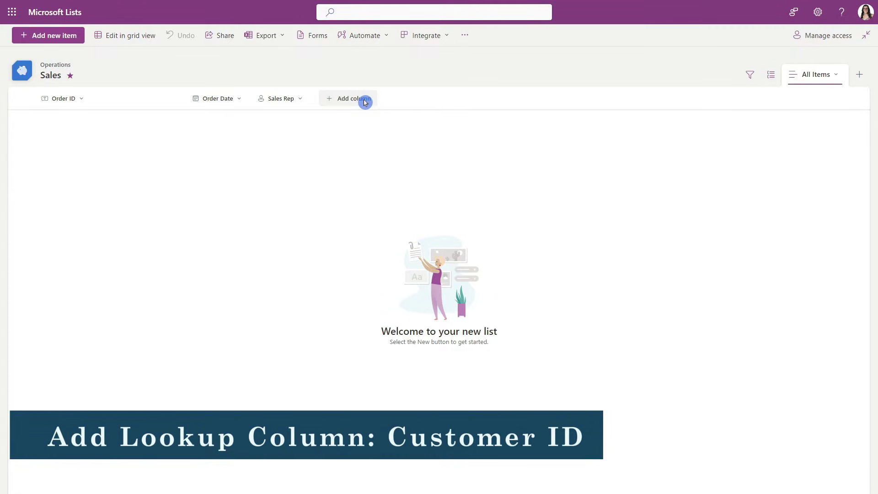
- Add a new Lookup column to the Sales list named Customer ID
click(365, 102)
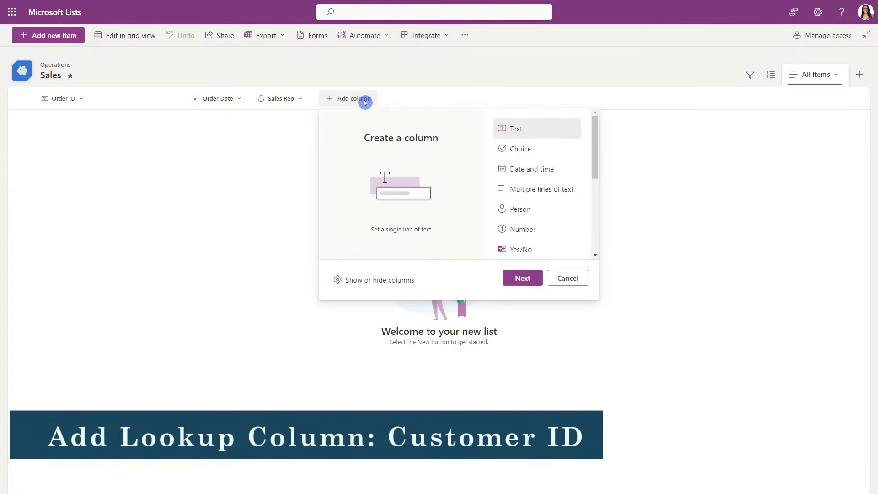
drag(598, 131, 589, 221)
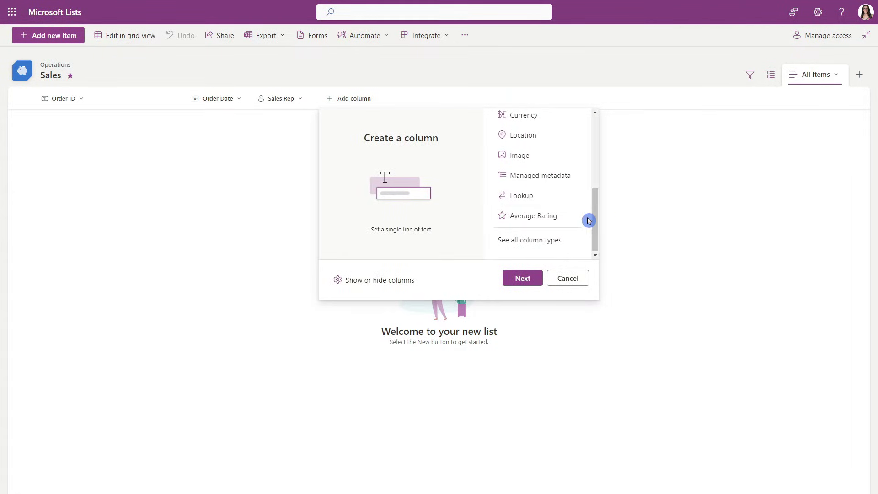
click(527, 196)
click(523, 277)
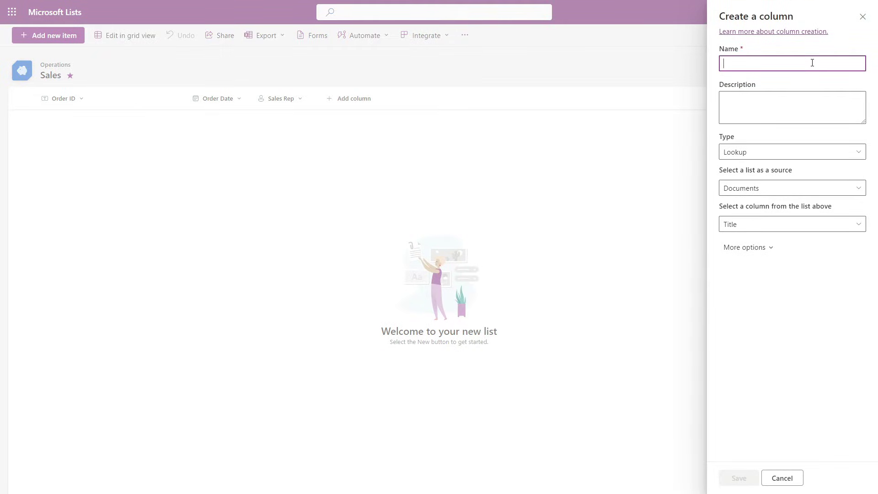
text(Customer ID)
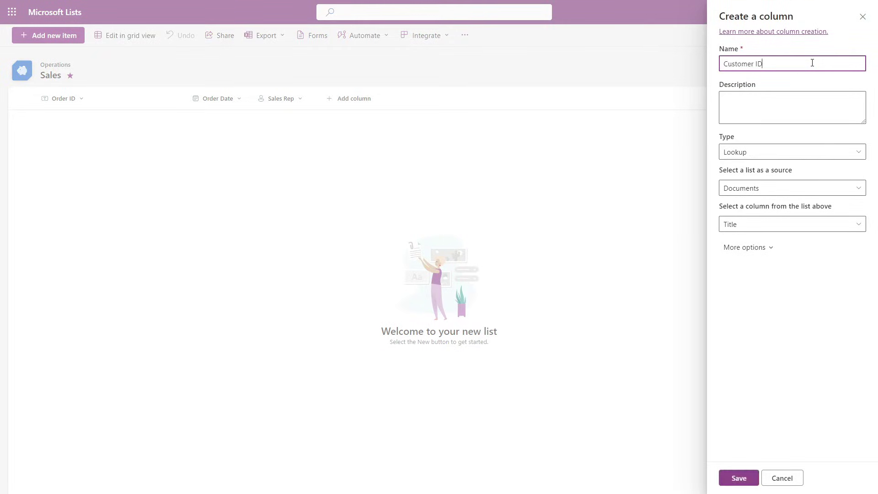
key(Tab)
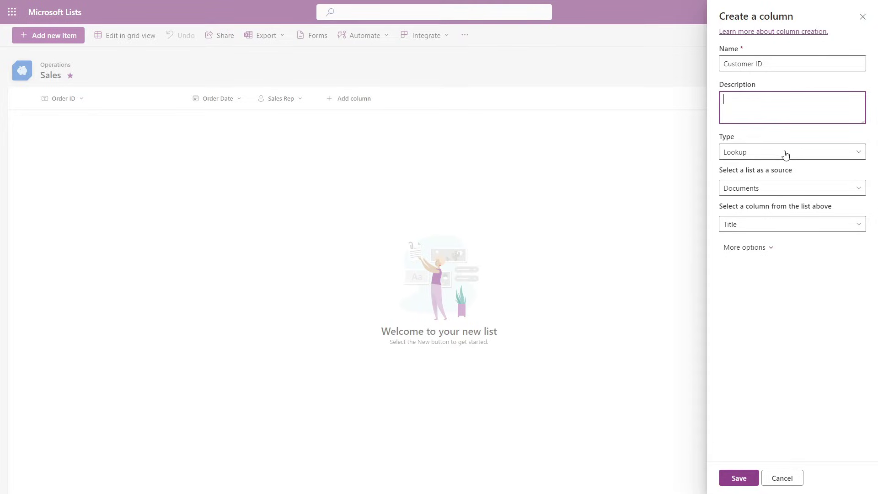
- Set CustomerInfo as the lookup's source list and list its available columns
click(783, 191)
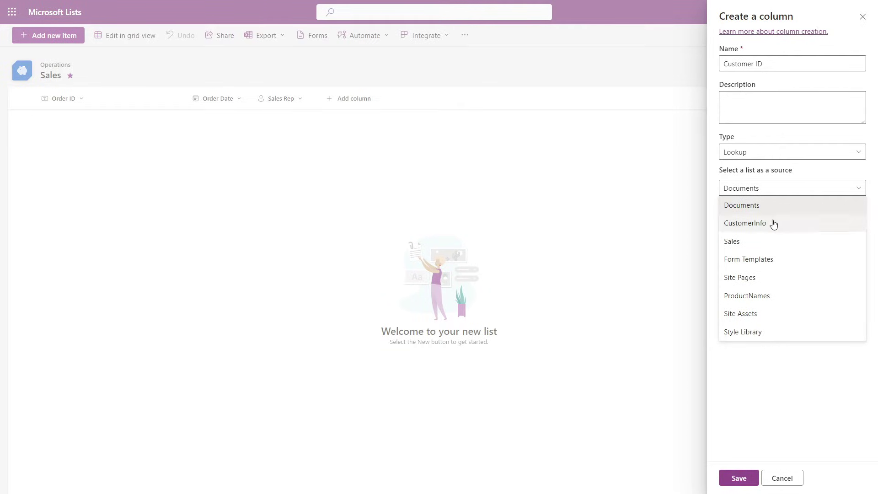
click(773, 224)
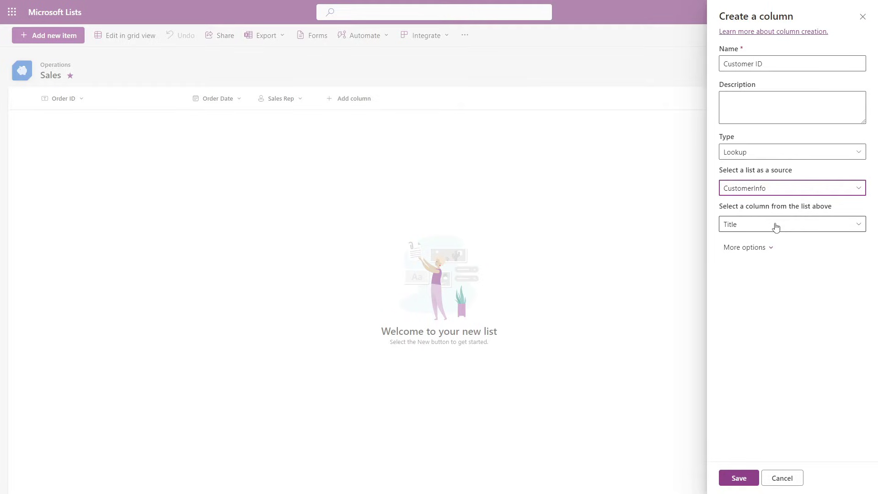
click(776, 226)
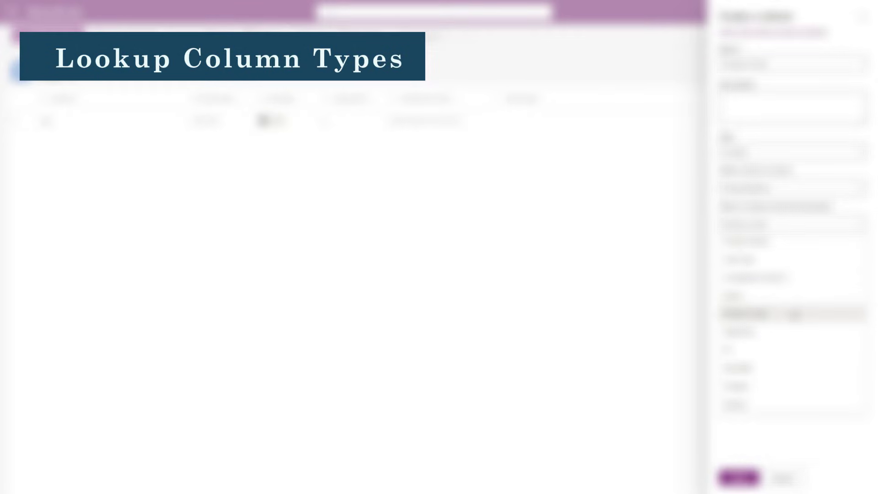
- Look up CustomerInfo's ID column and also show each customer's Title
click(793, 313)
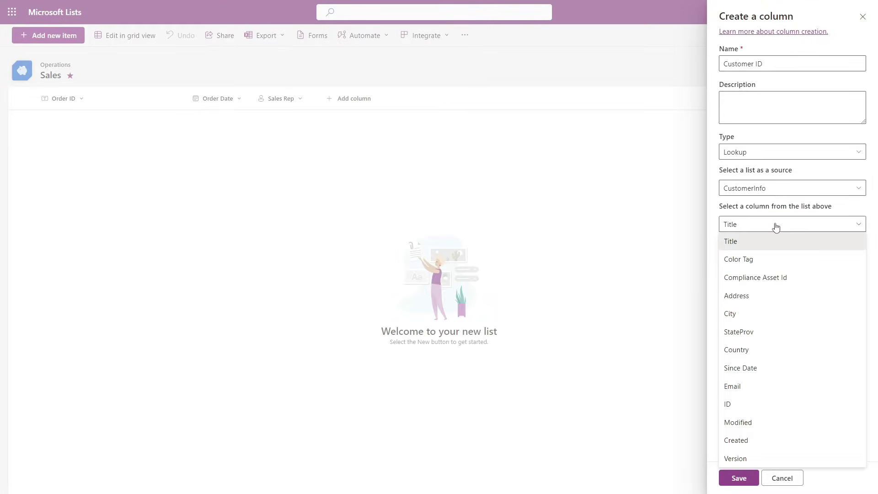
click(768, 403)
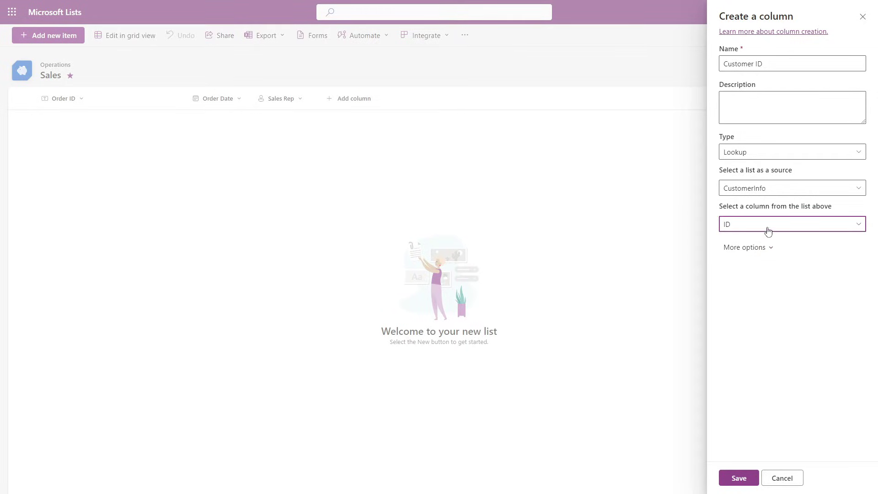
click(770, 250)
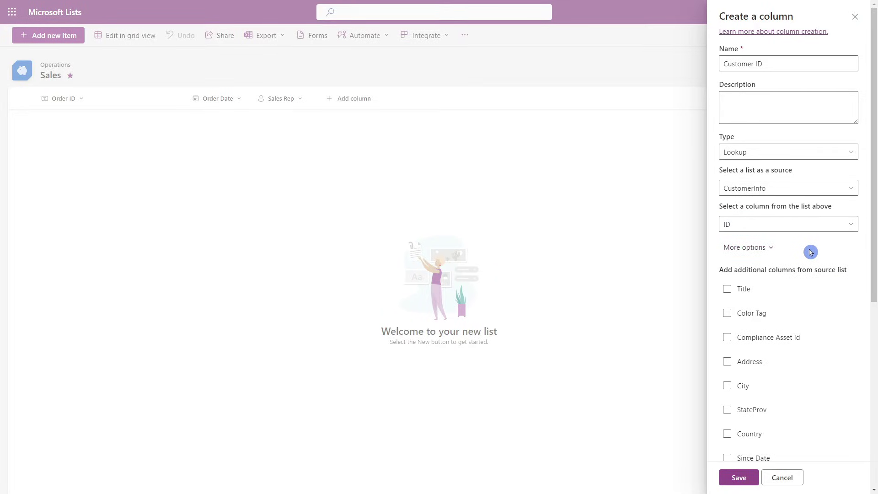
scroll(811, 252, down, 2)
scroll(811, 253, down, 2)
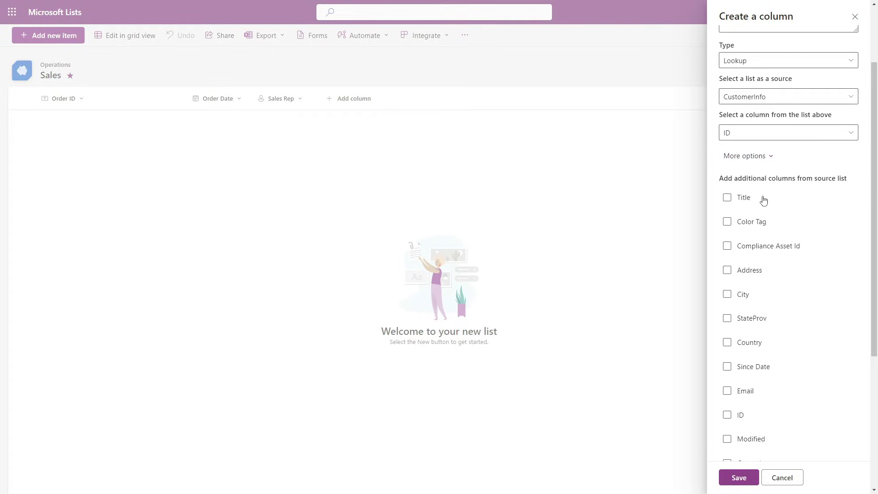
click(800, 186)
- Make Customer ID a required column and save it
scroll(804, 270, down, 5)
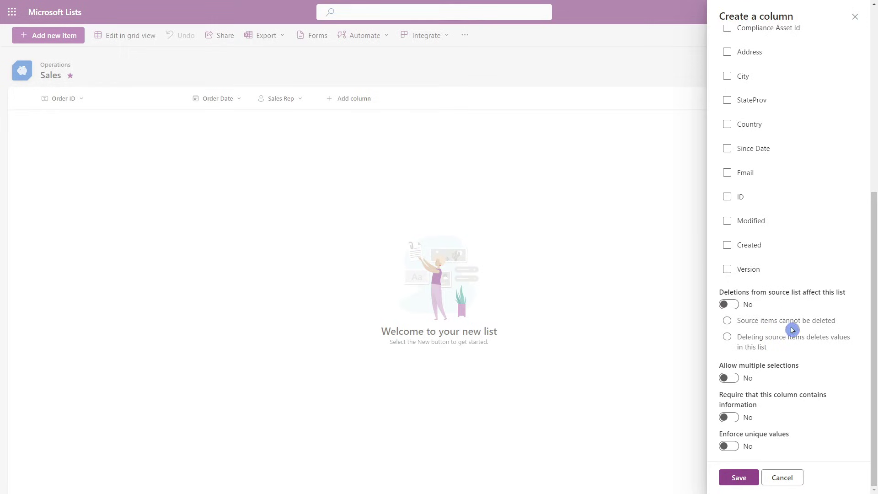
click(730, 420)
click(737, 478)
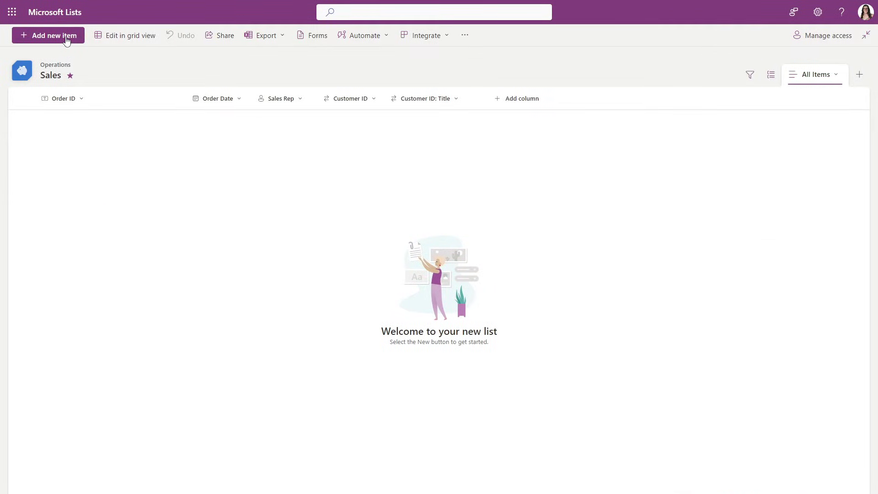
- Start a new Sales item with Order ID 123 and order date April 20, 2024
click(66, 40)
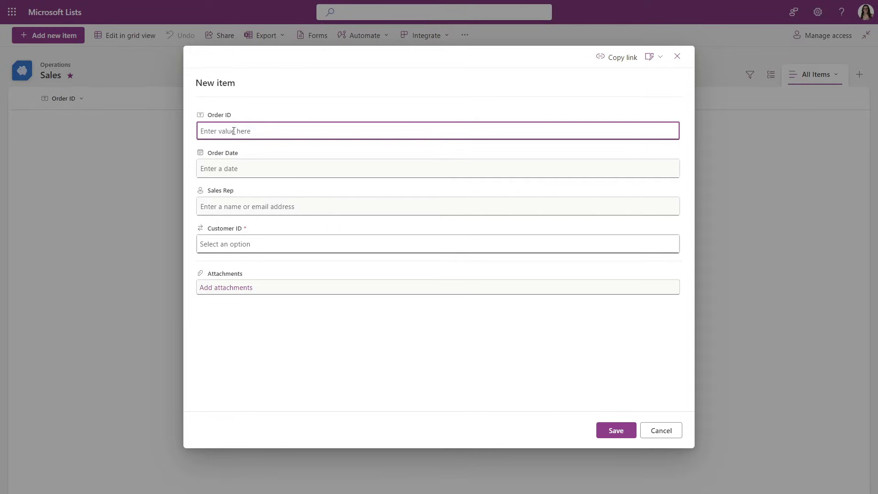
text(123)
click(249, 168)
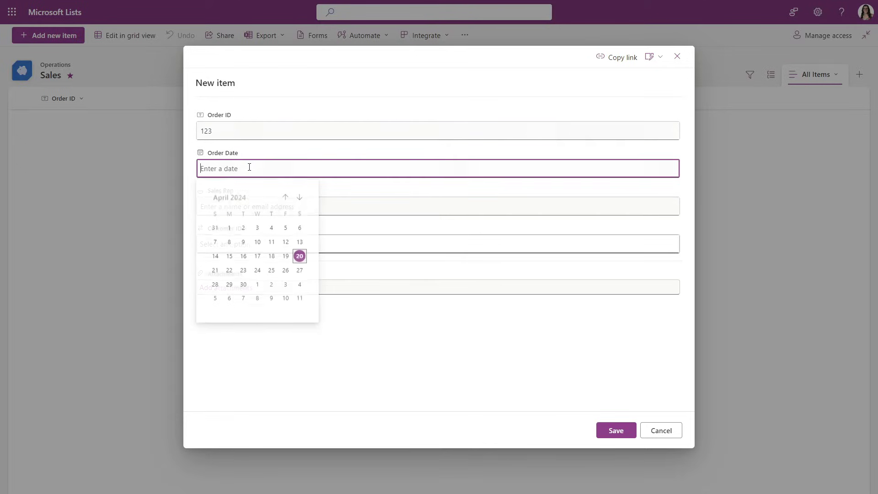
click(299, 256)
- Choose the sales rep, set Customer ID to 2, and save the order
click(277, 208)
text(ann)
key(BackSpace)
key(BackSpace)
key(BackSpace)
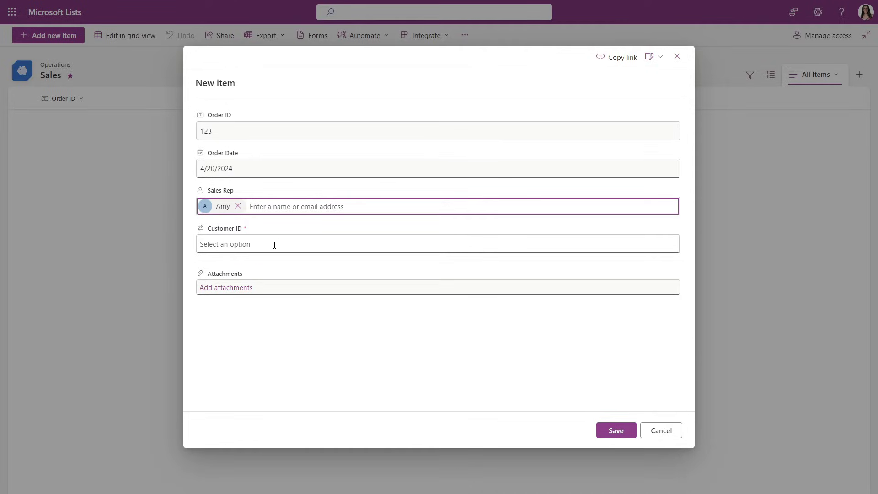
click(274, 244)
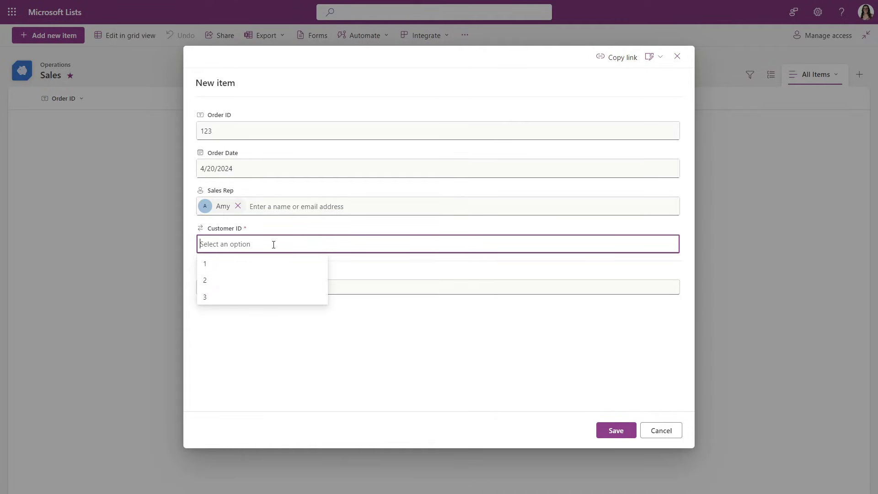
click(265, 279)
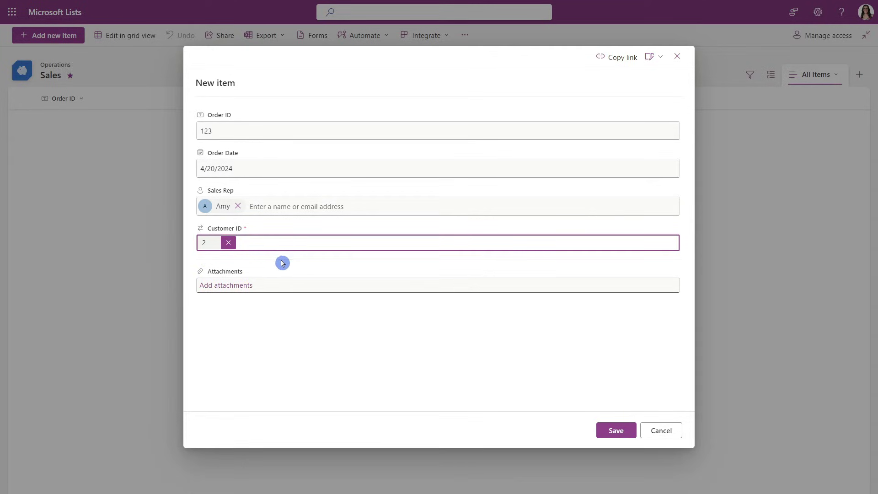
click(610, 429)
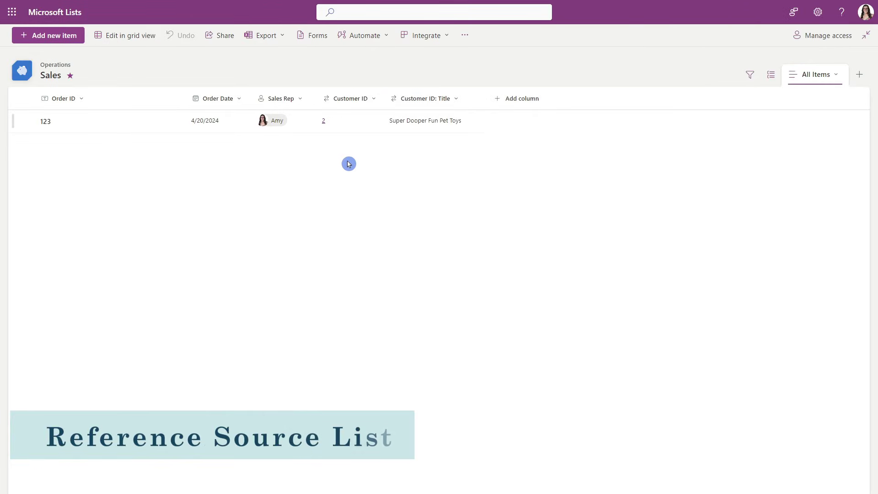
click(325, 122)
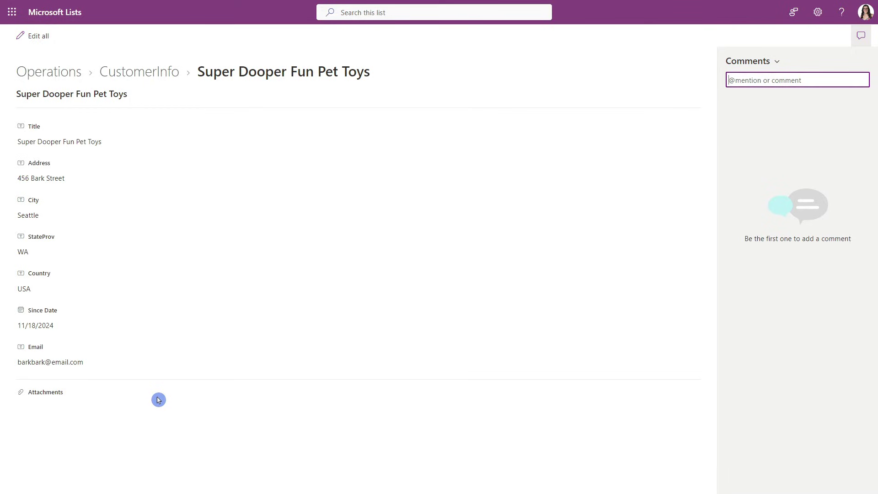
click(157, 74)
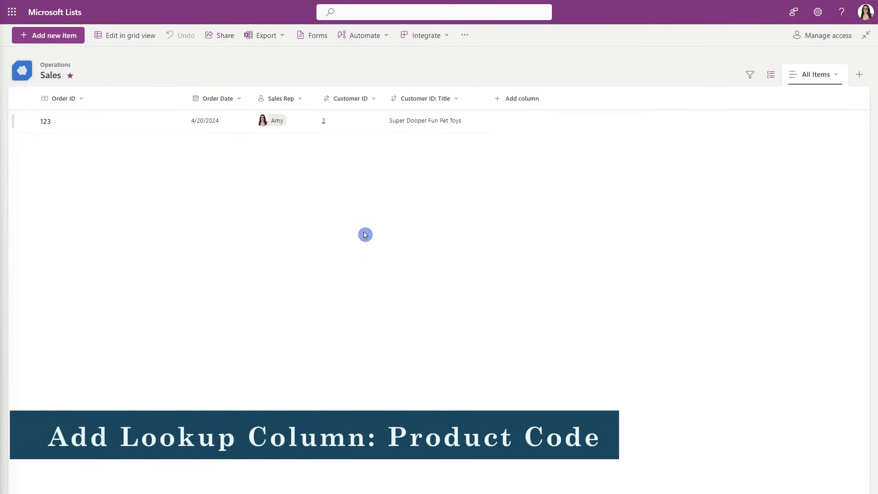
- Add another Lookup column to Sales named Product Code
click(530, 99)
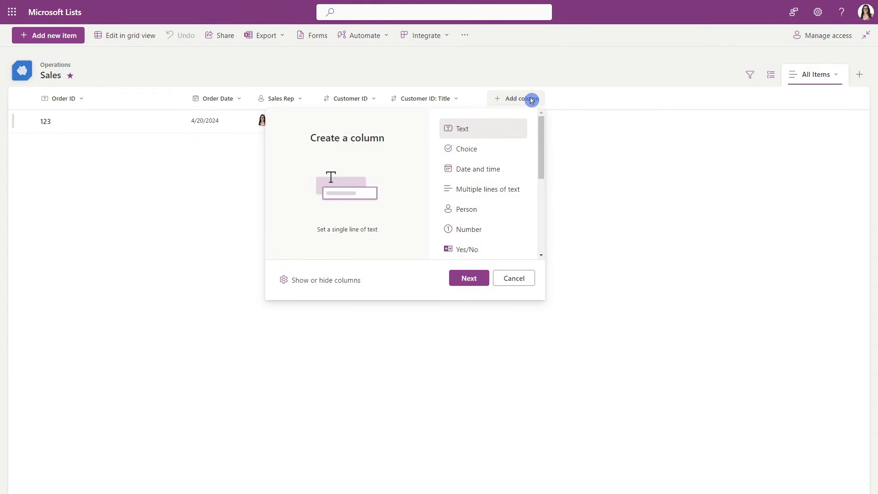
drag(542, 135, 545, 222)
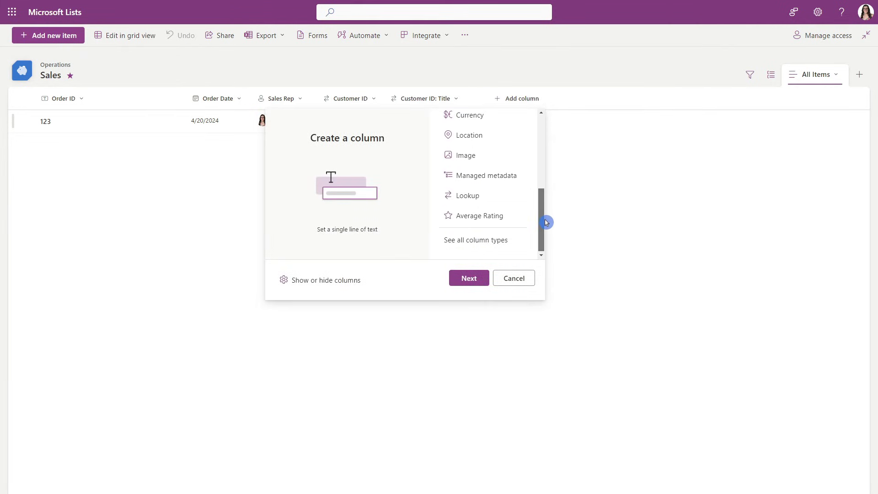
click(474, 196)
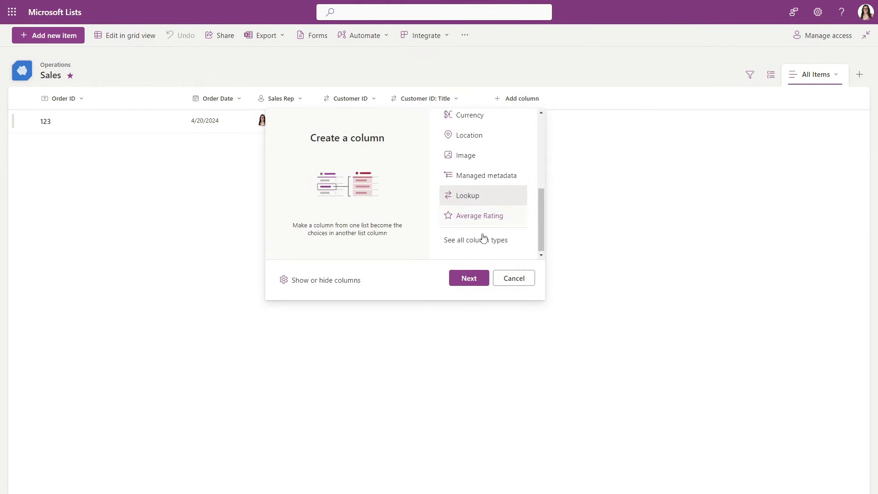
click(468, 278)
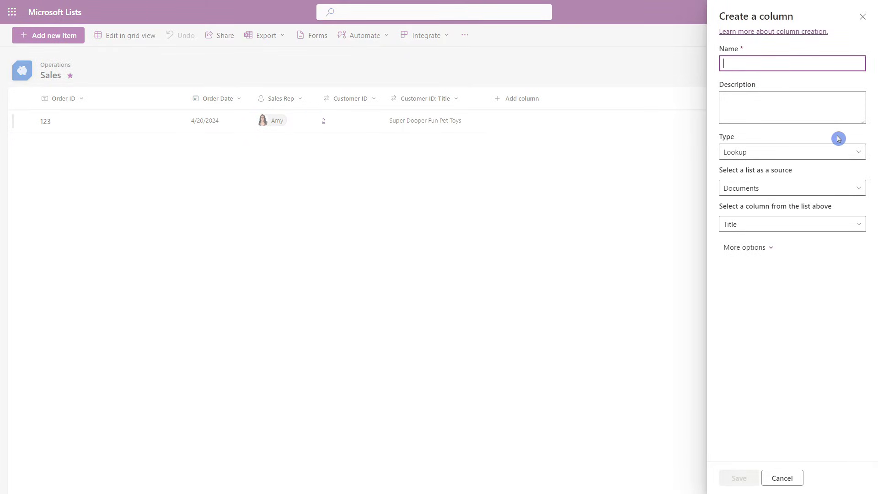
text(Product Code)
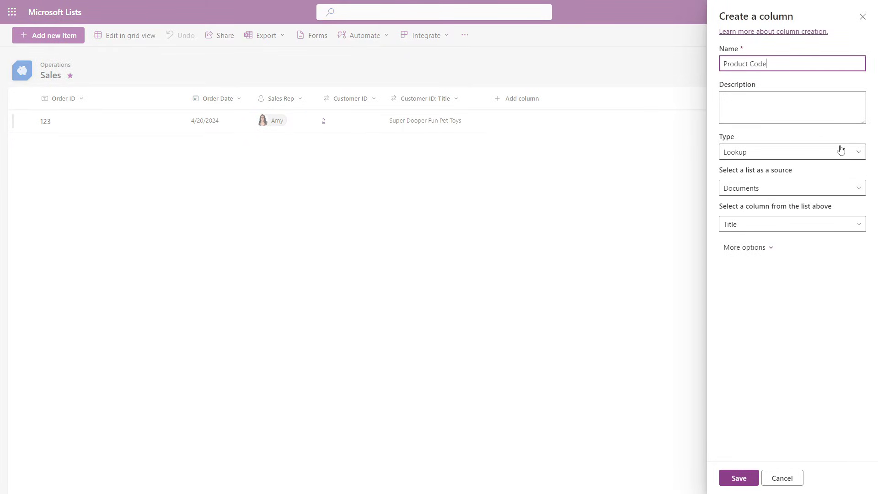
- Point it at ProductNames' Product Code column and allow multiple selections
click(759, 189)
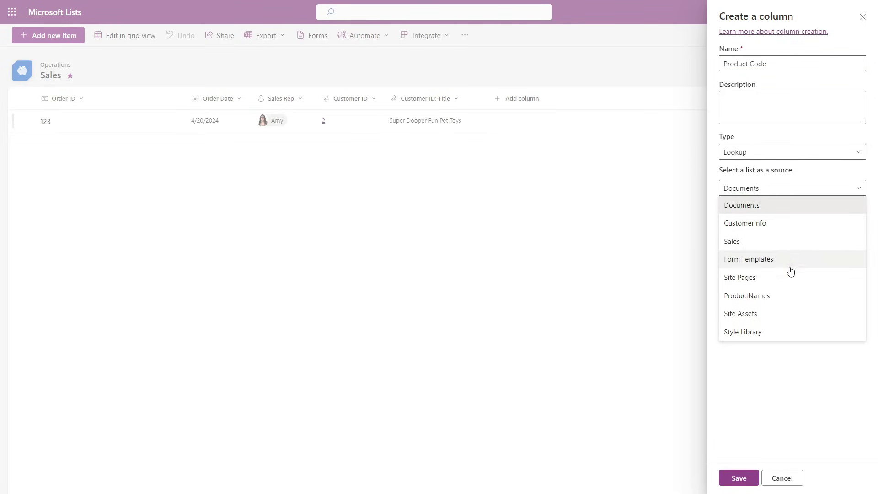
click(789, 296)
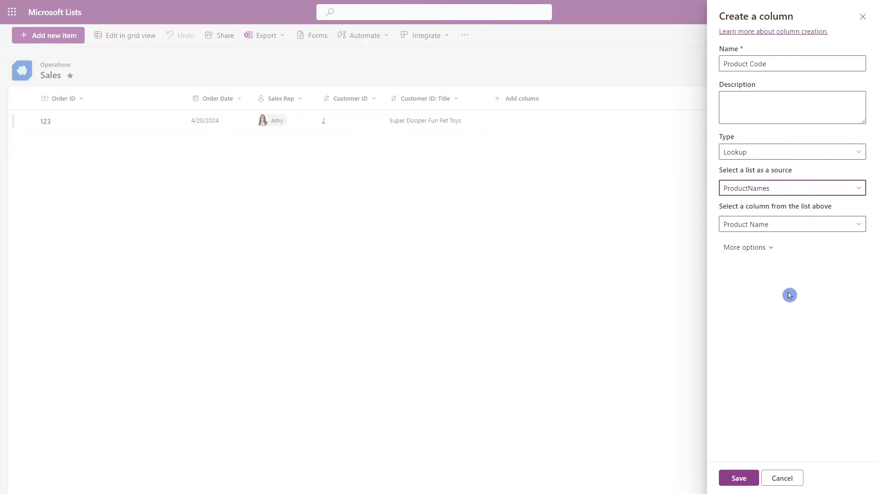
click(841, 228)
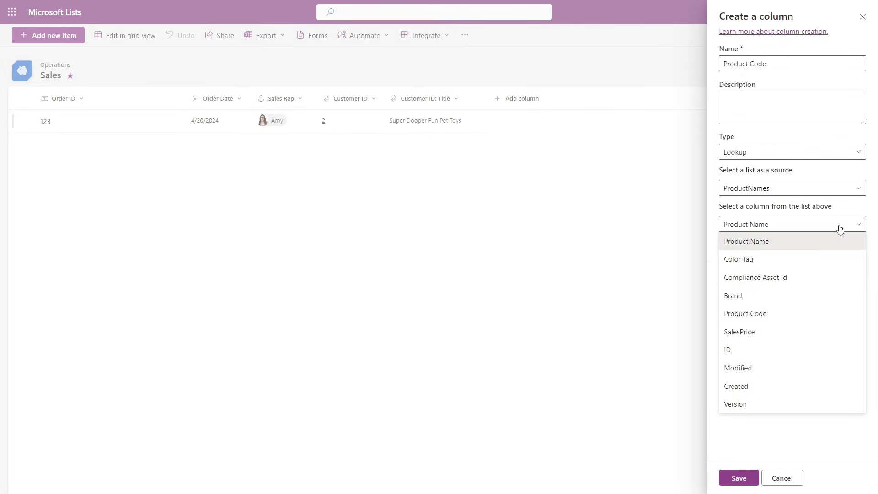
click(769, 315)
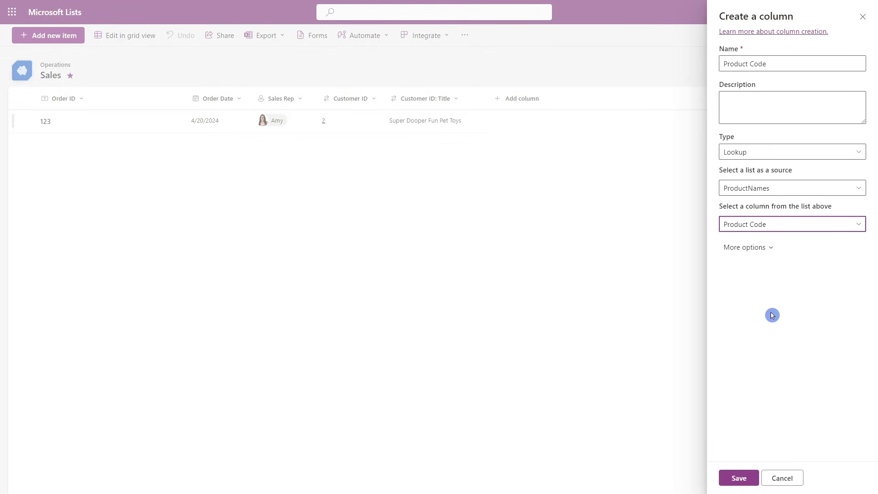
click(771, 249)
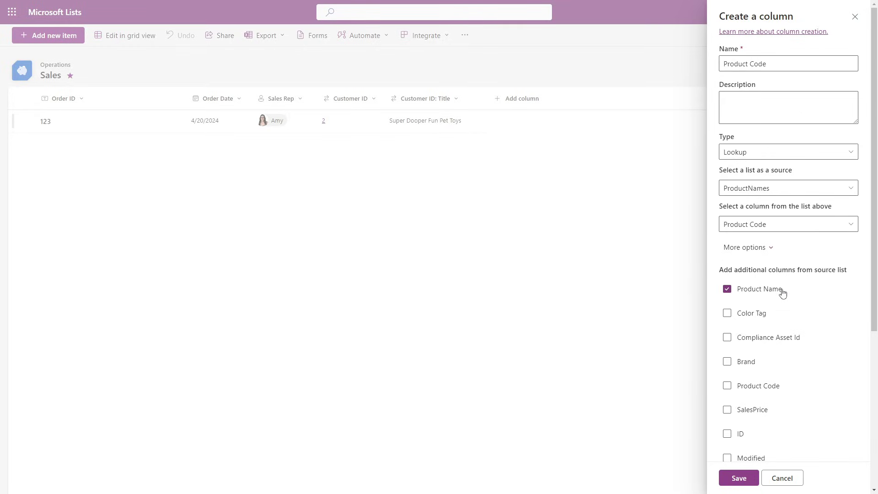
scroll(812, 305, down, 5)
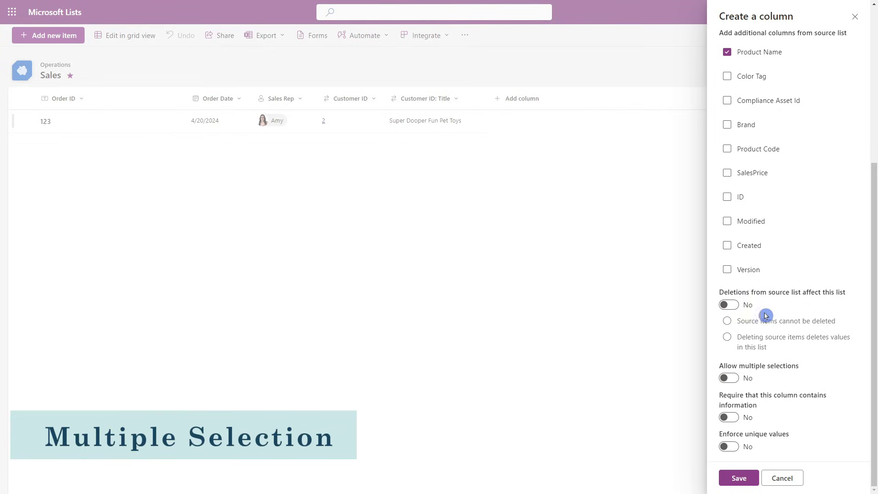
click(731, 379)
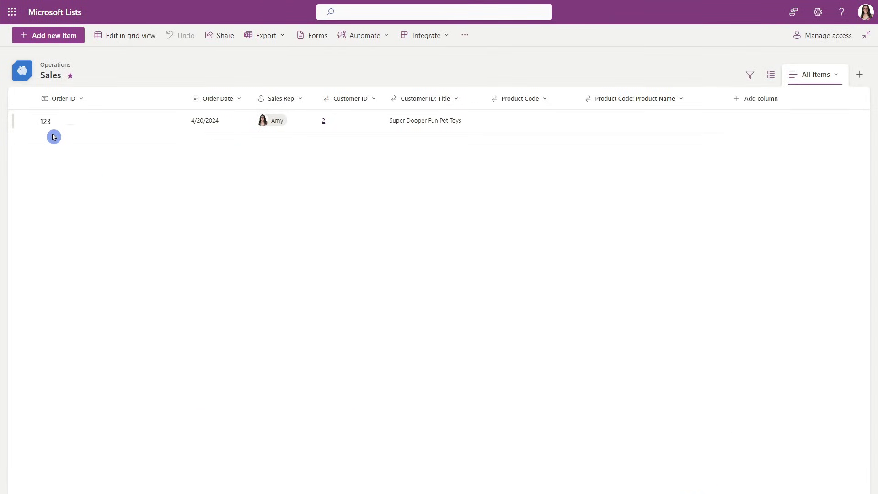
- Give order 123 the product codes CAN-NAT-180 and ORI-OR-340, then close the item
click(46, 124)
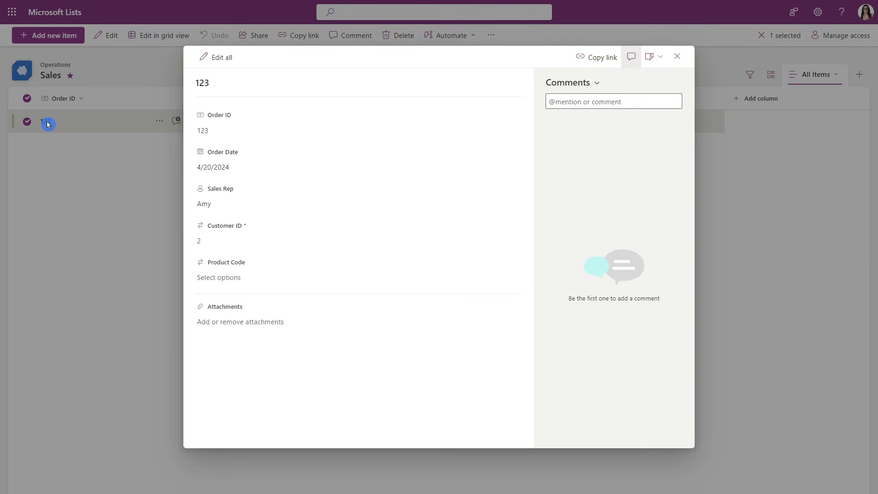
click(250, 278)
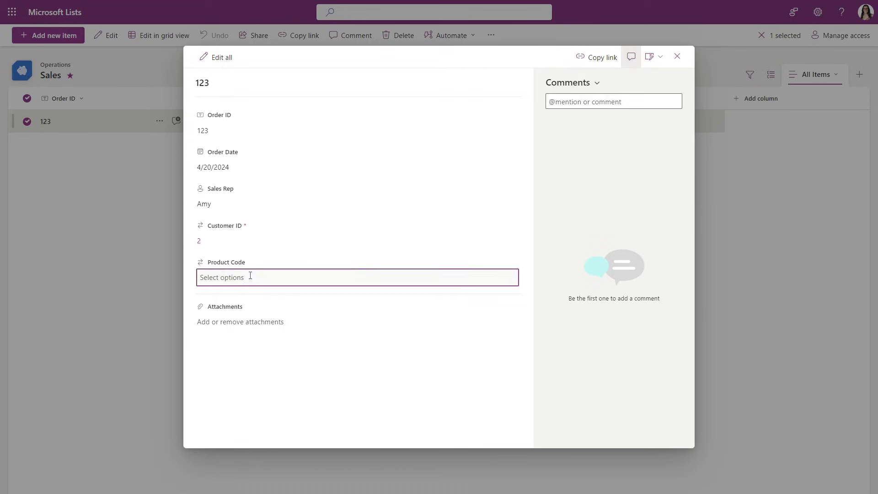
click(246, 301)
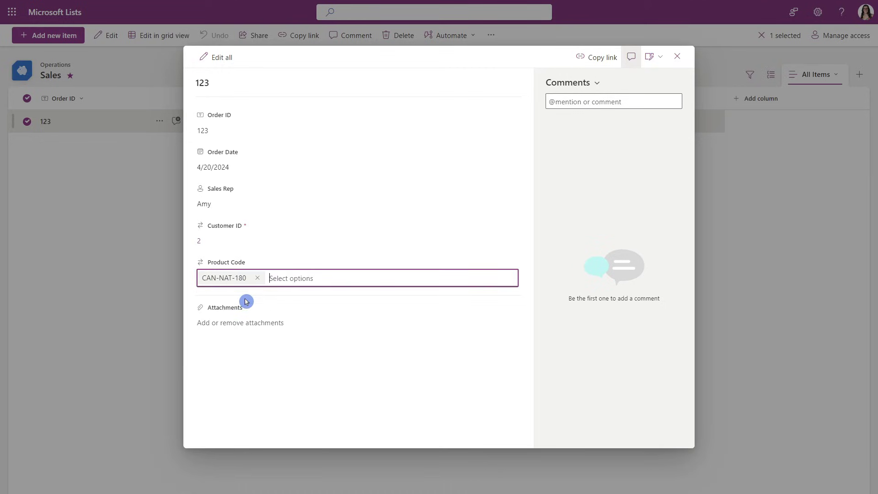
click(300, 278)
click(301, 313)
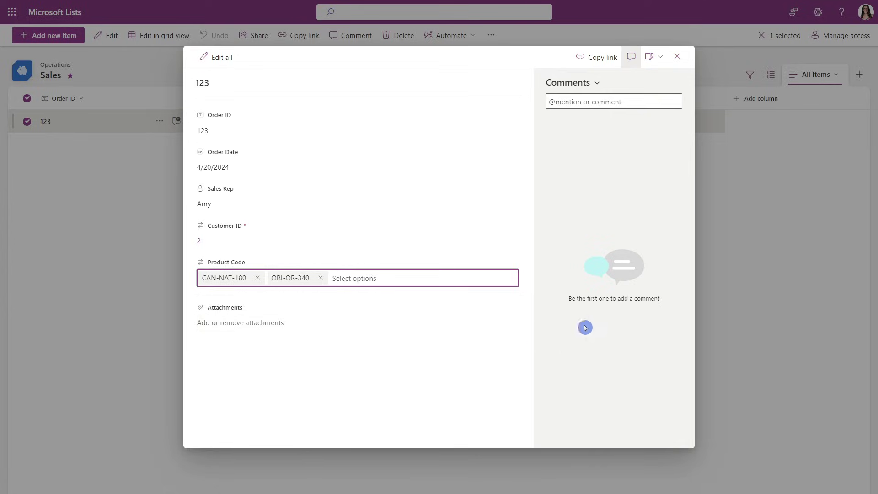
click(678, 59)
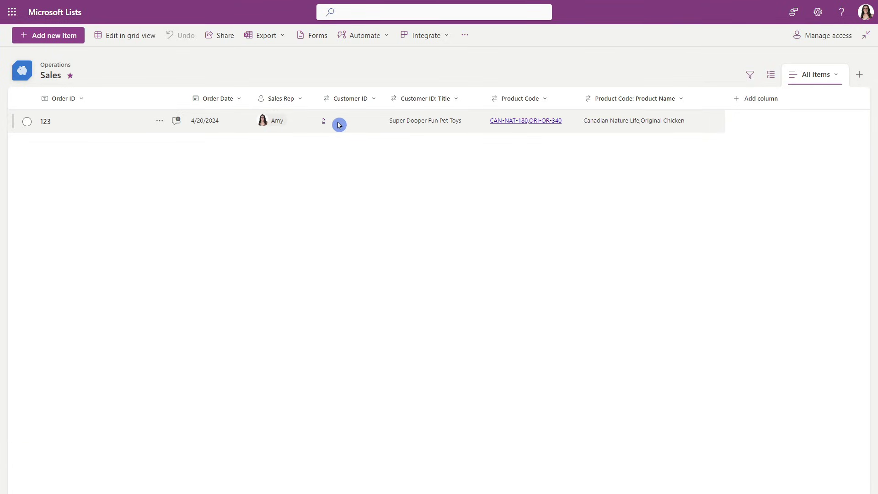
- Edit Customer ID's settings so referenced CustomerInfo items cannot be deleted
click(373, 100)
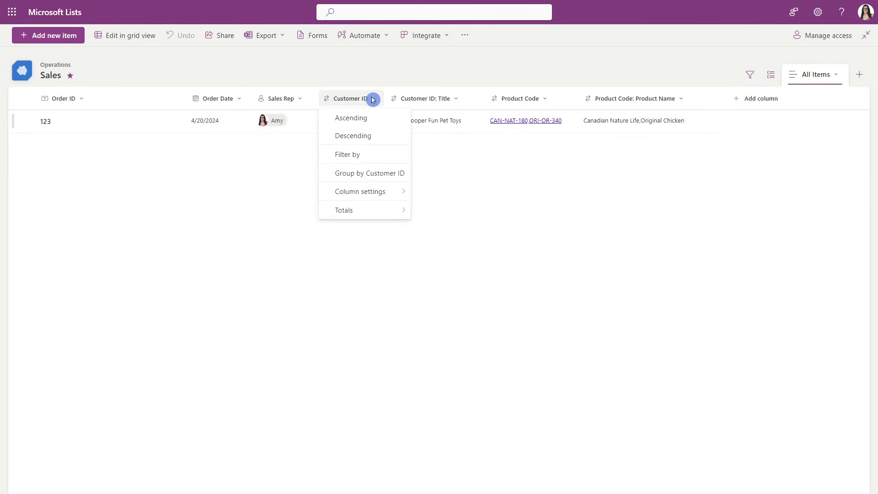
mouse_move(362, 192)
click(427, 194)
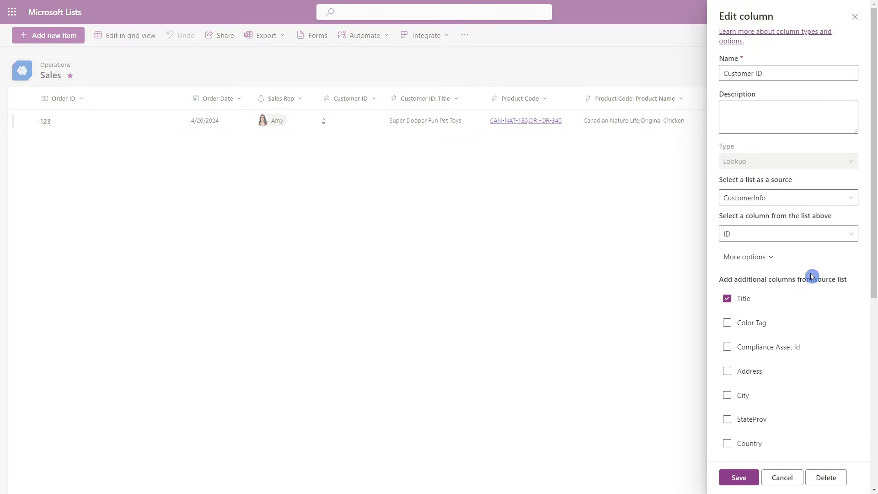
scroll(803, 284, down, 7)
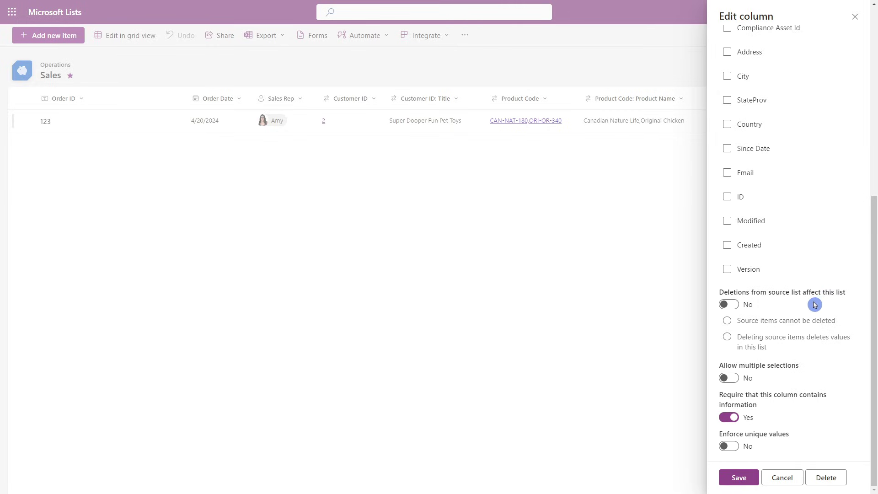
click(733, 305)
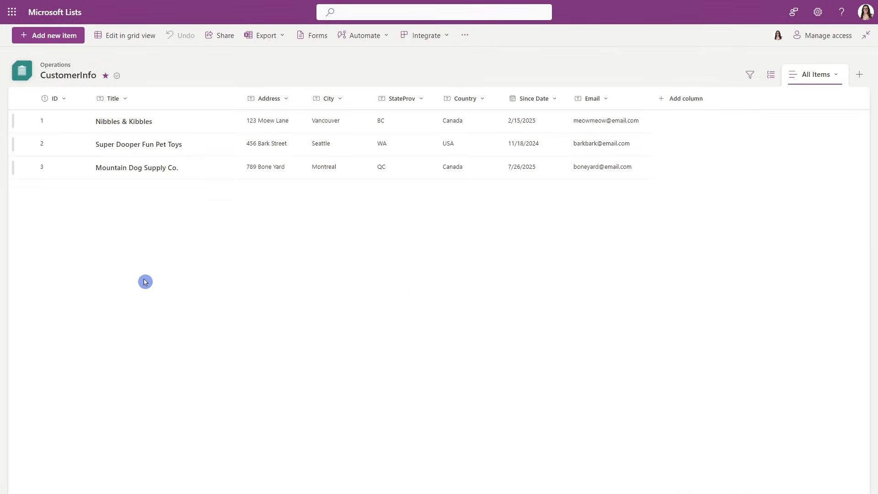
click(30, 145)
click(403, 36)
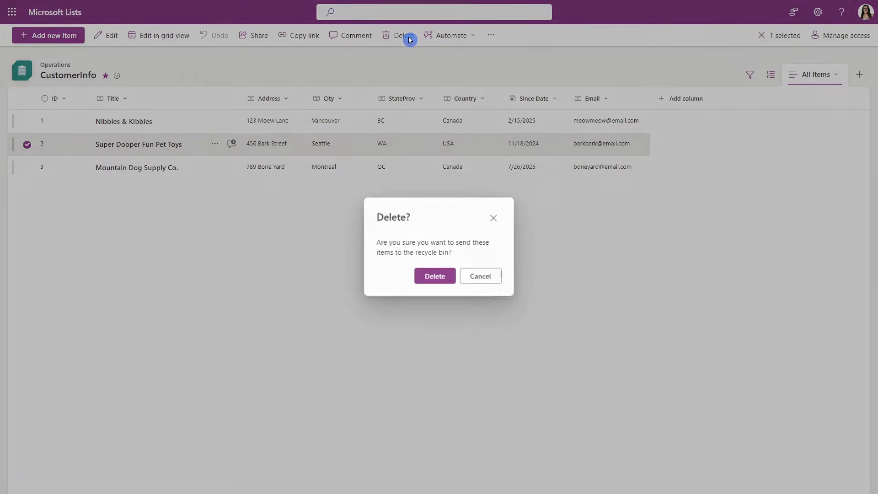
click(433, 276)
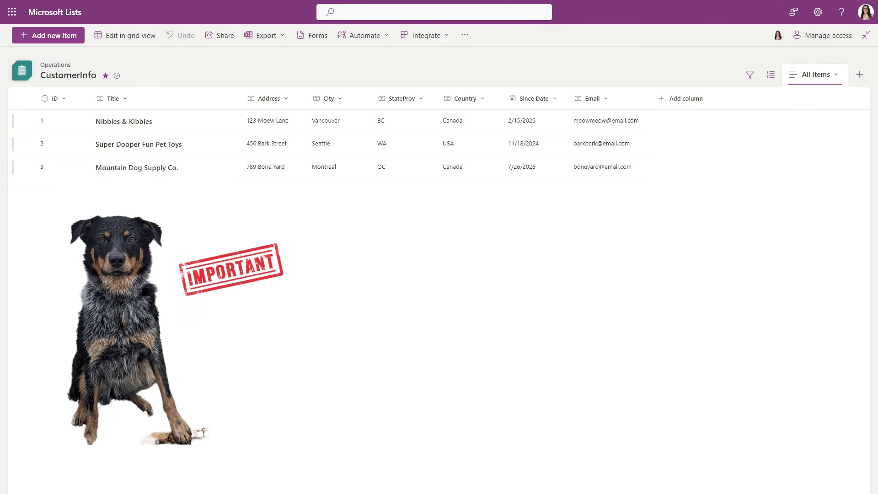
click(27, 167)
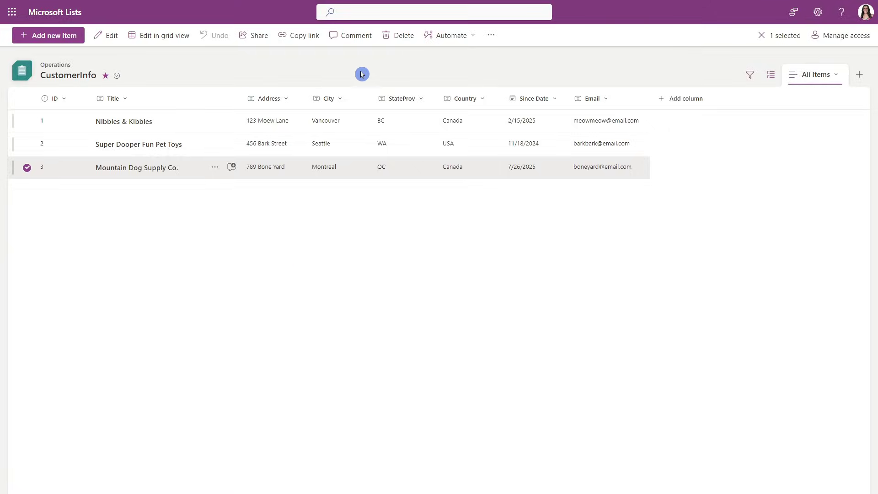
- Delete the Mountain Dog Supply Co. customer from CustomerInfo
click(406, 37)
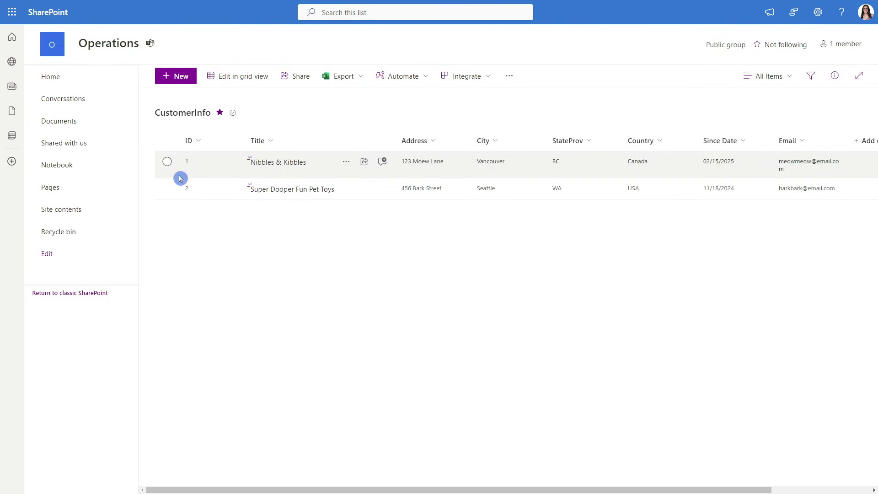